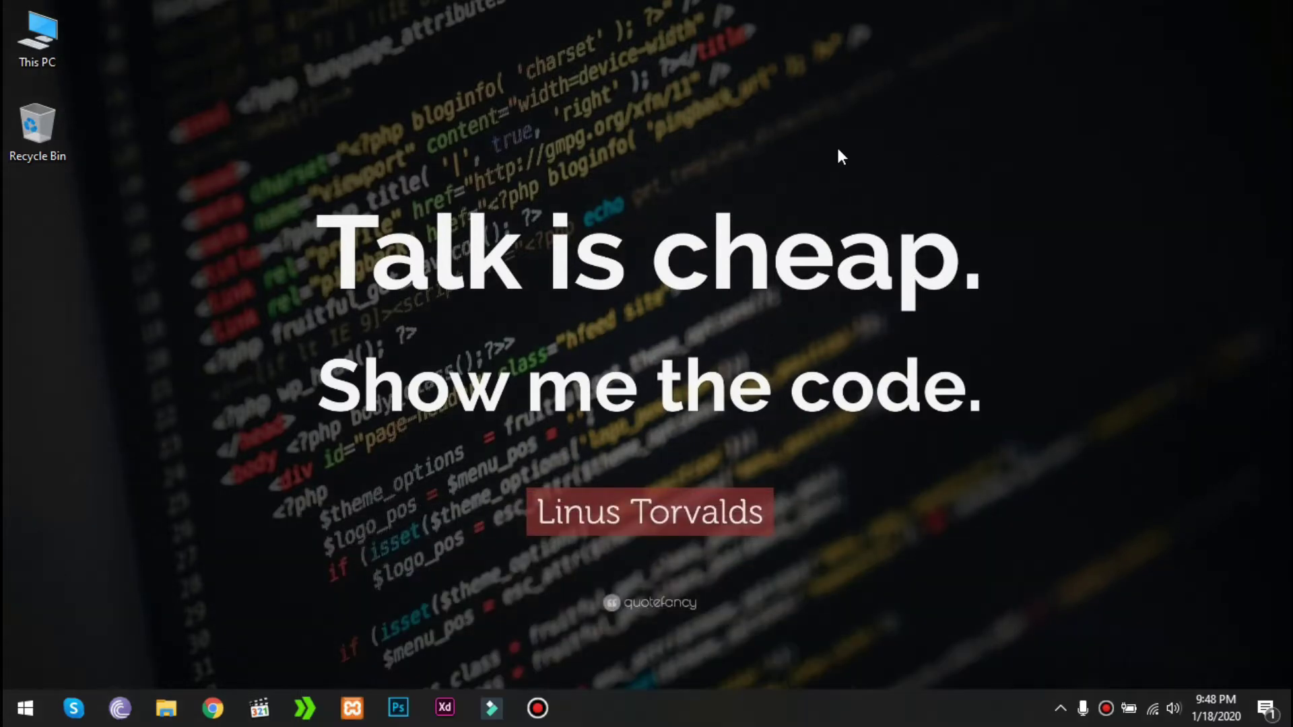
Refresh the desktop, launch Photoshop from the taskbar, and refresh again while it loads.
{"action": "right_click", "coordinate": [839, 150]}
{"action": "left_click", "coordinate": [876, 211]}
{"action": "left_click", "coordinate": [398, 707]}
{"action": "right_click", "coordinate": [666, 159]}
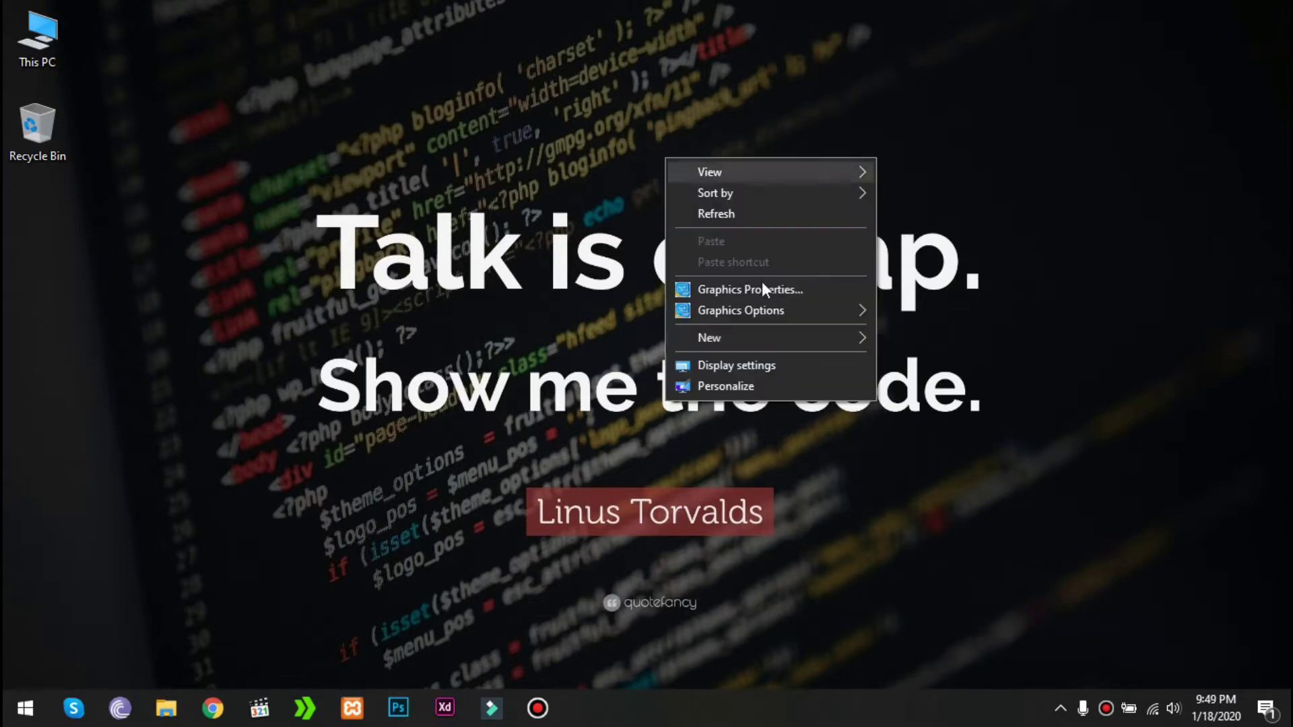
{"action": "left_click", "coordinate": [726, 215]}
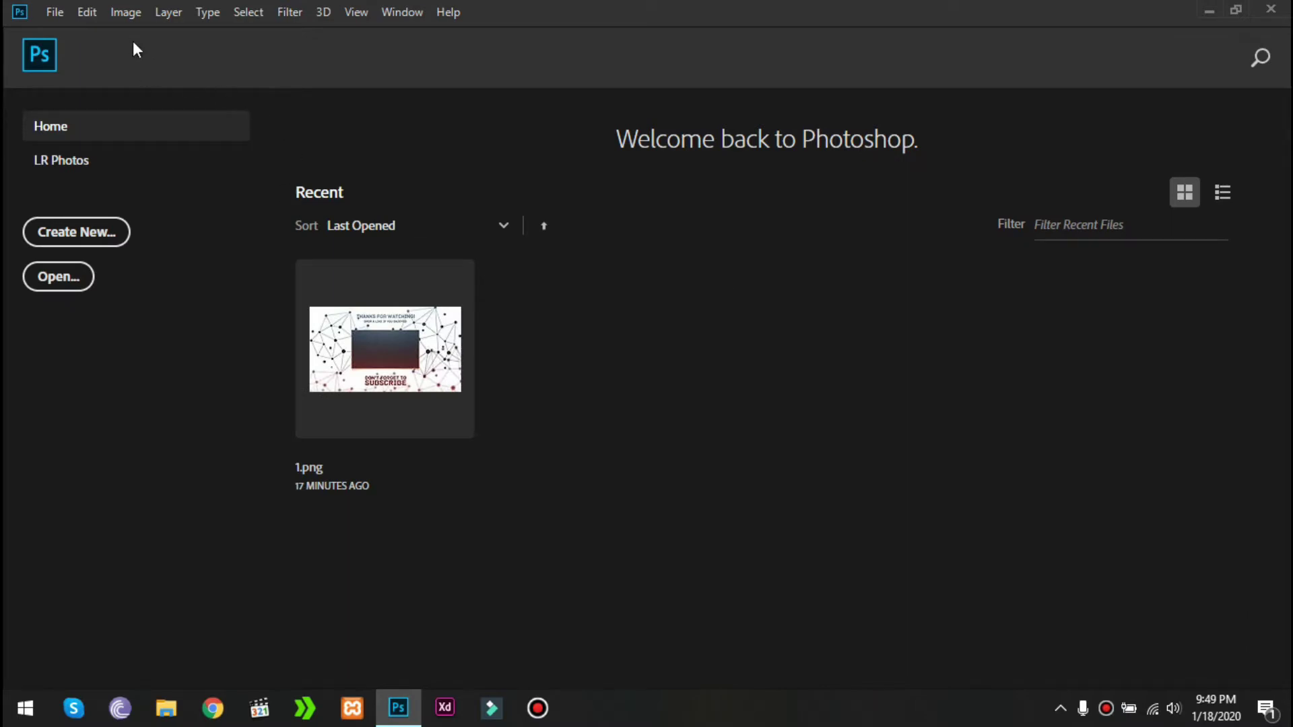
Open Photoshop's Preferences at the General page from the Edit menu.
{"action": "left_click", "coordinate": [79, 17]}
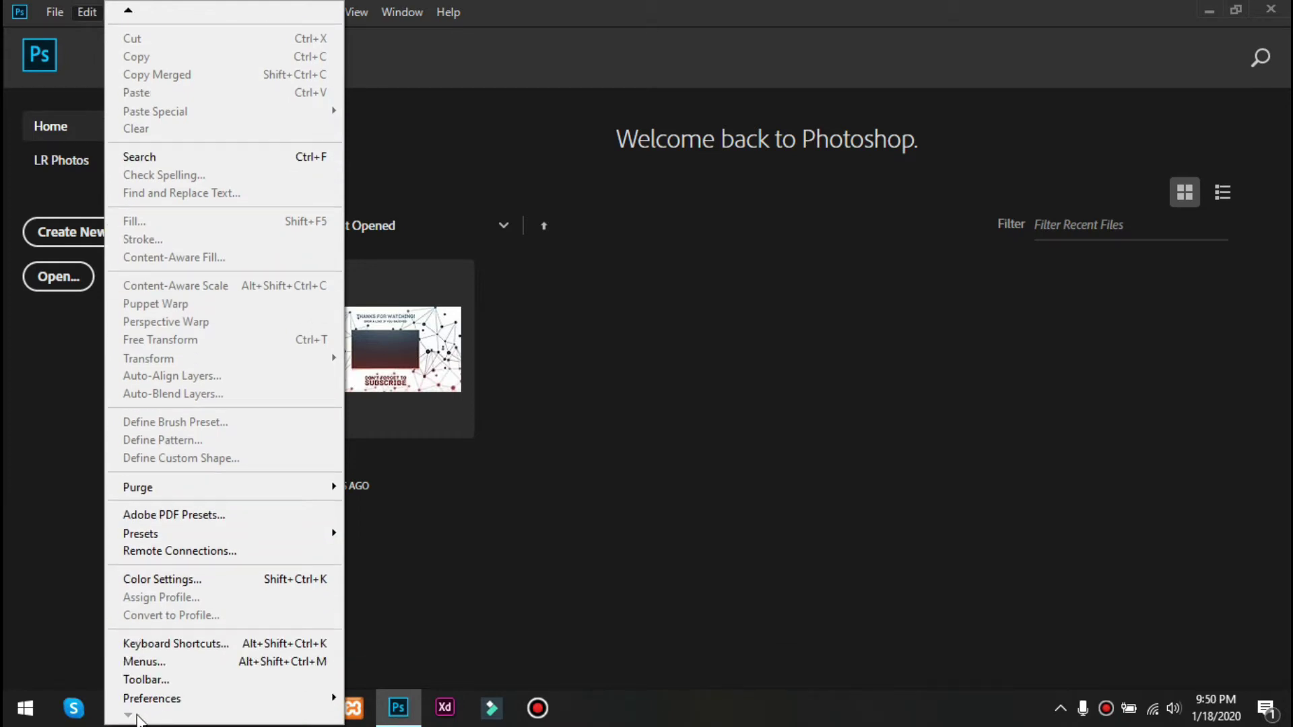
{"action": "mouse_move", "coordinate": [152, 698]}
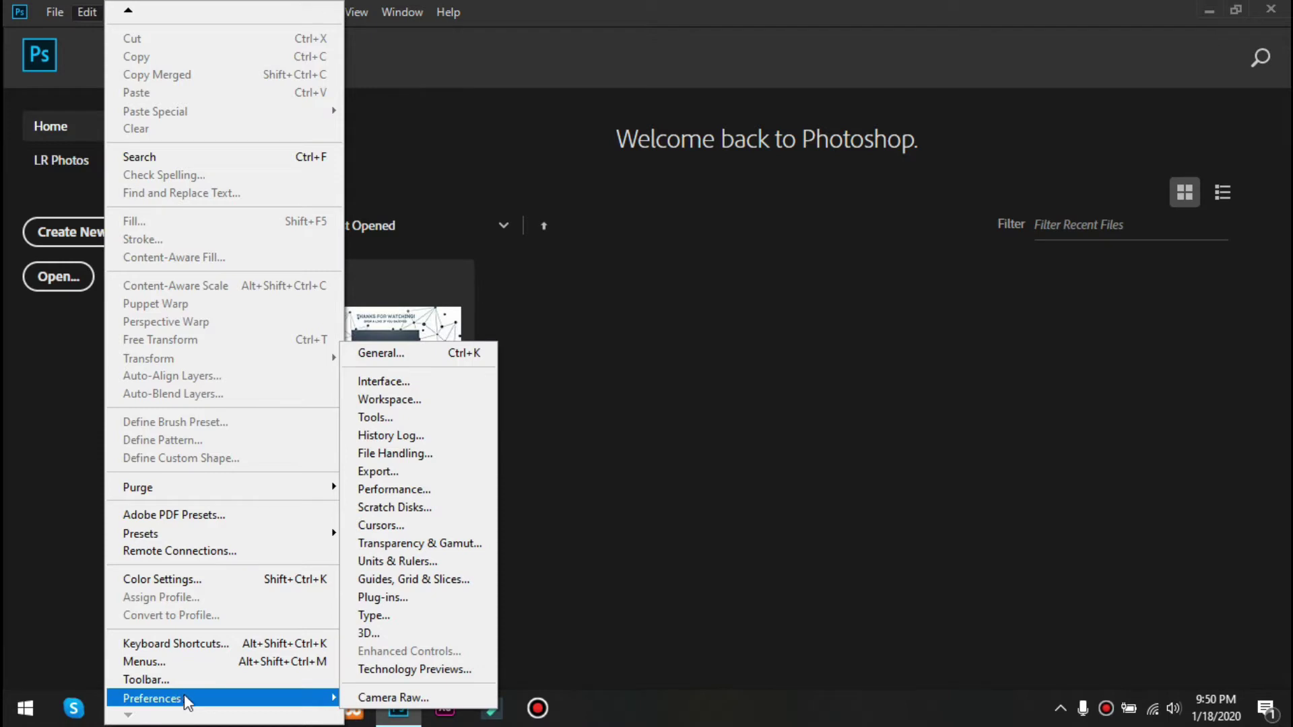
{"action": "left_click", "coordinate": [427, 353]}
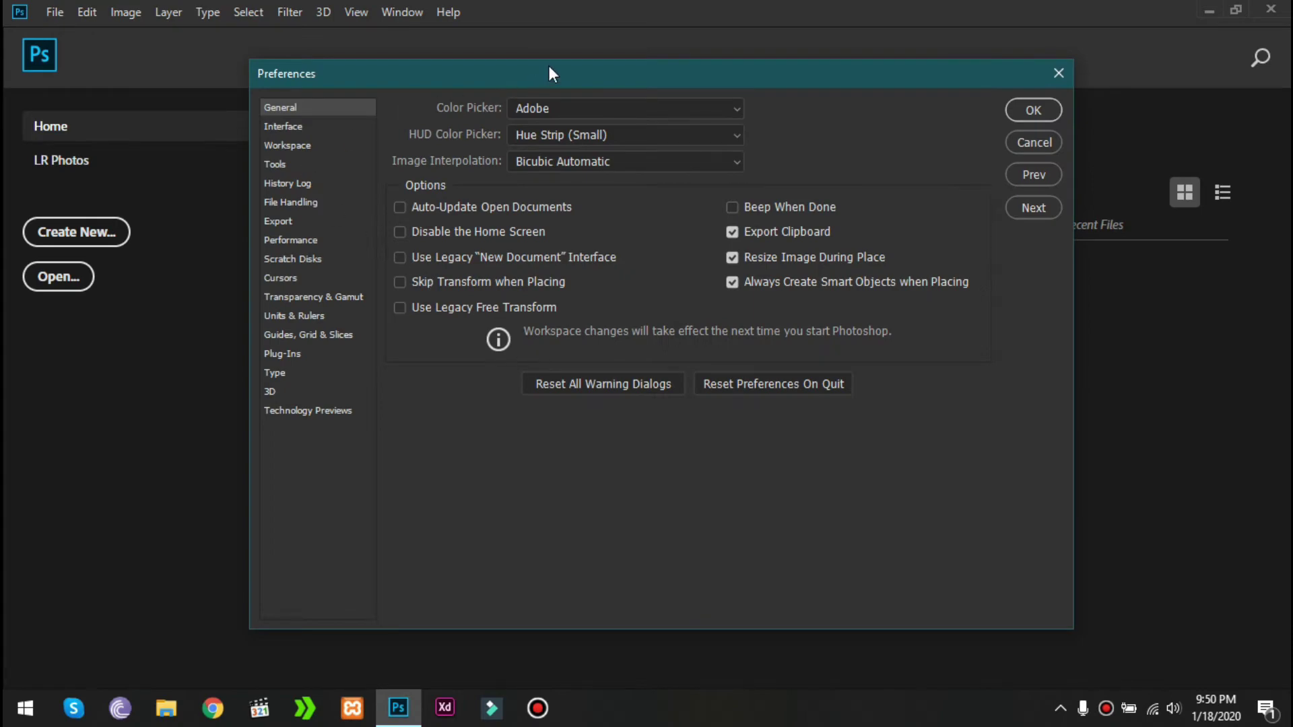
Nudge the Preferences dialog up and switch to the Performance page.
{"action": "left_click_drag", "start_coordinate": [549, 66], "coordinate": [555, 54]}
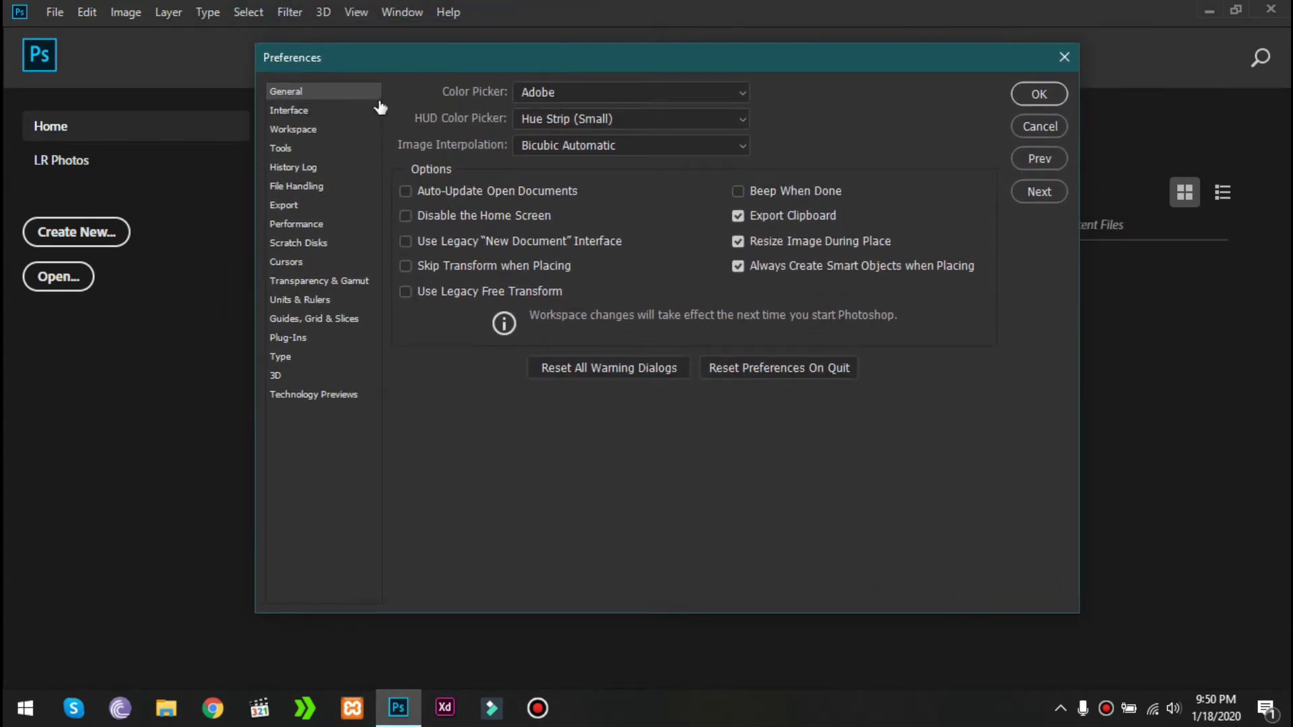
{"action": "left_click", "coordinate": [307, 227]}
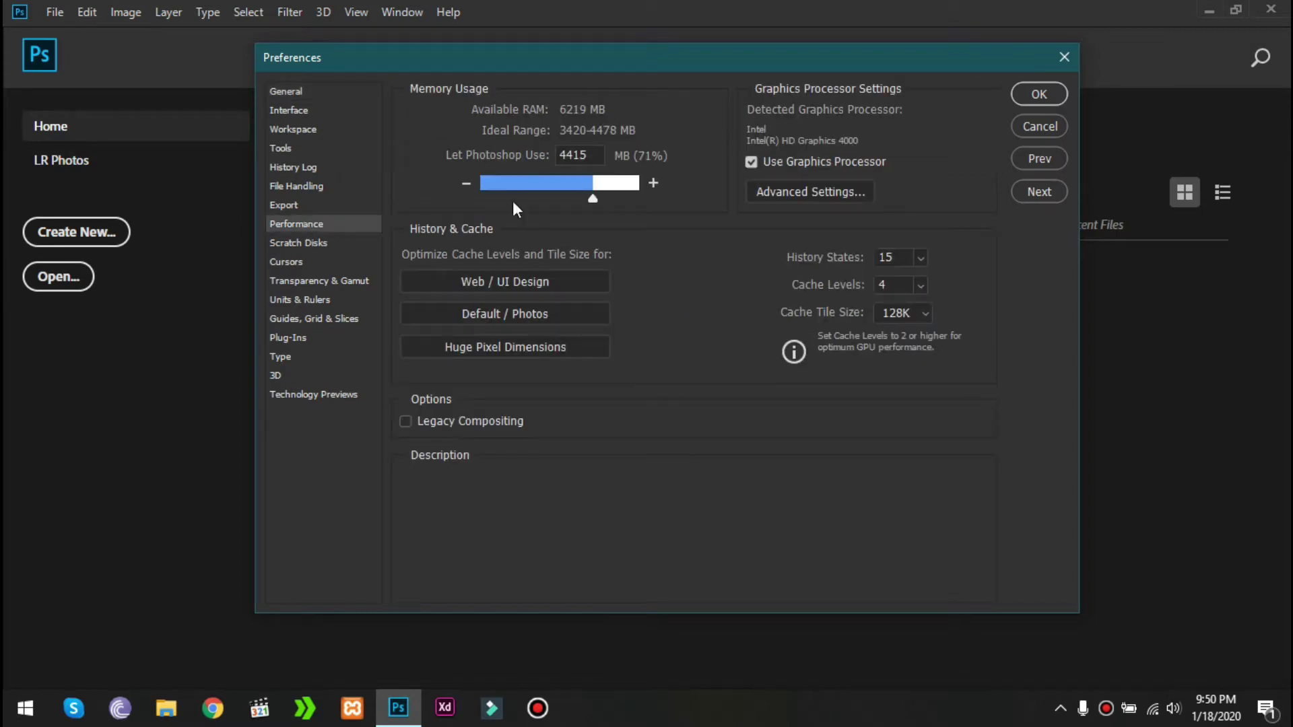
{"action": "mouse_move", "coordinate": [594, 162]}
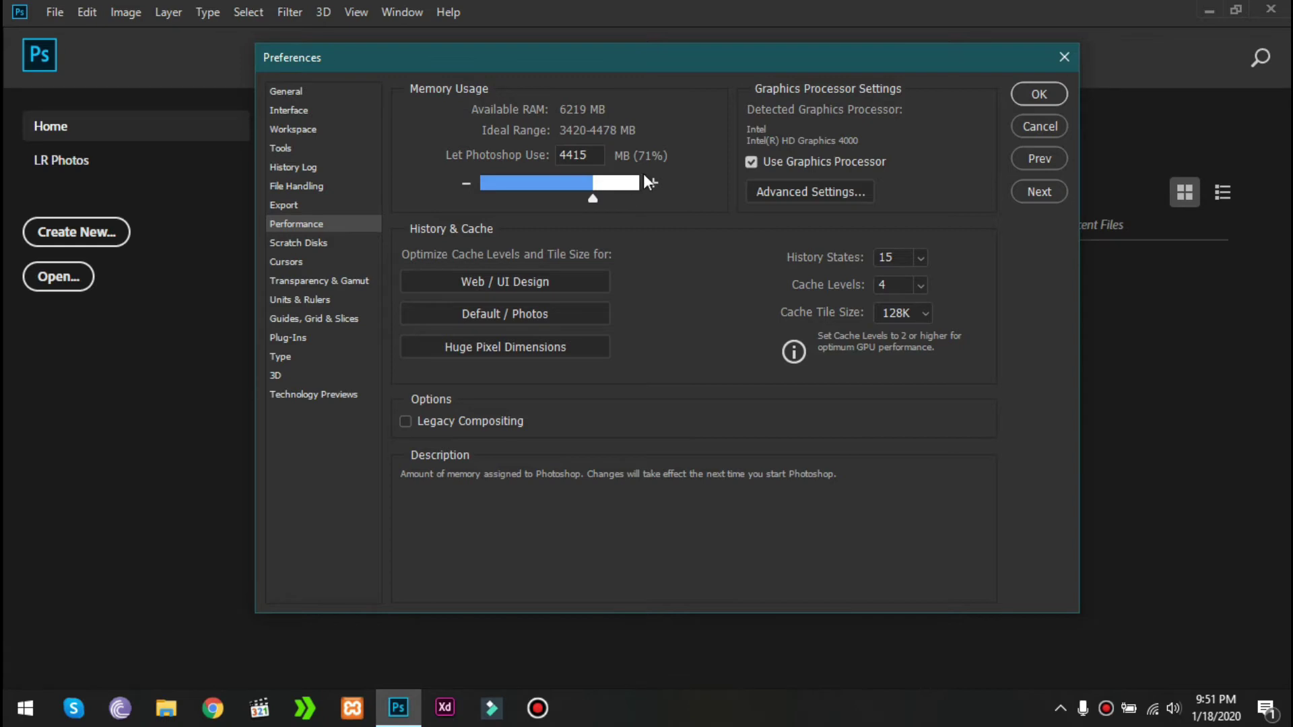
Set Let Photoshop Use to 4478 MB and History States to 15, and disable Use Graphics Processor.
{"action": "mouse_move", "coordinate": [559, 184]}
{"action": "double_click", "coordinate": [598, 153]}
{"action": "type", "text": "4478"}
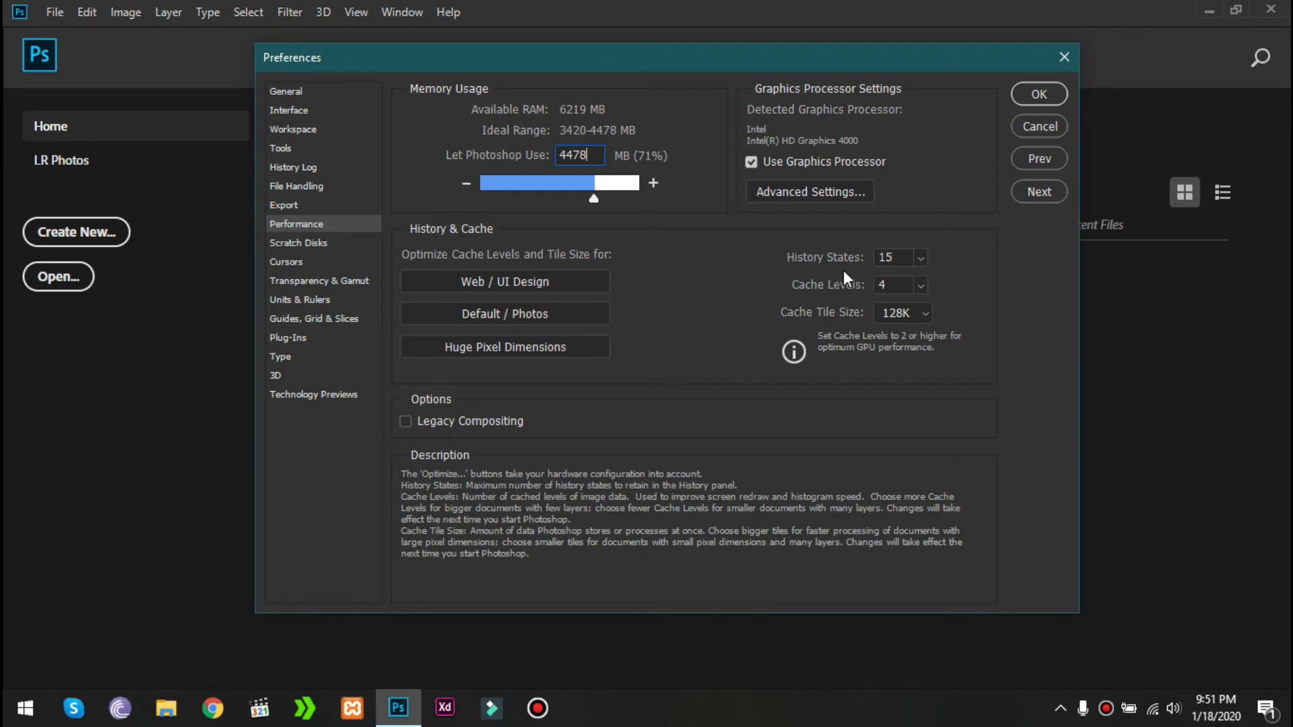
{"action": "double_click", "coordinate": [896, 258]}
{"action": "type", "text": "50"}
{"action": "double_click", "coordinate": [901, 259]}
{"action": "type", "text": "15"}
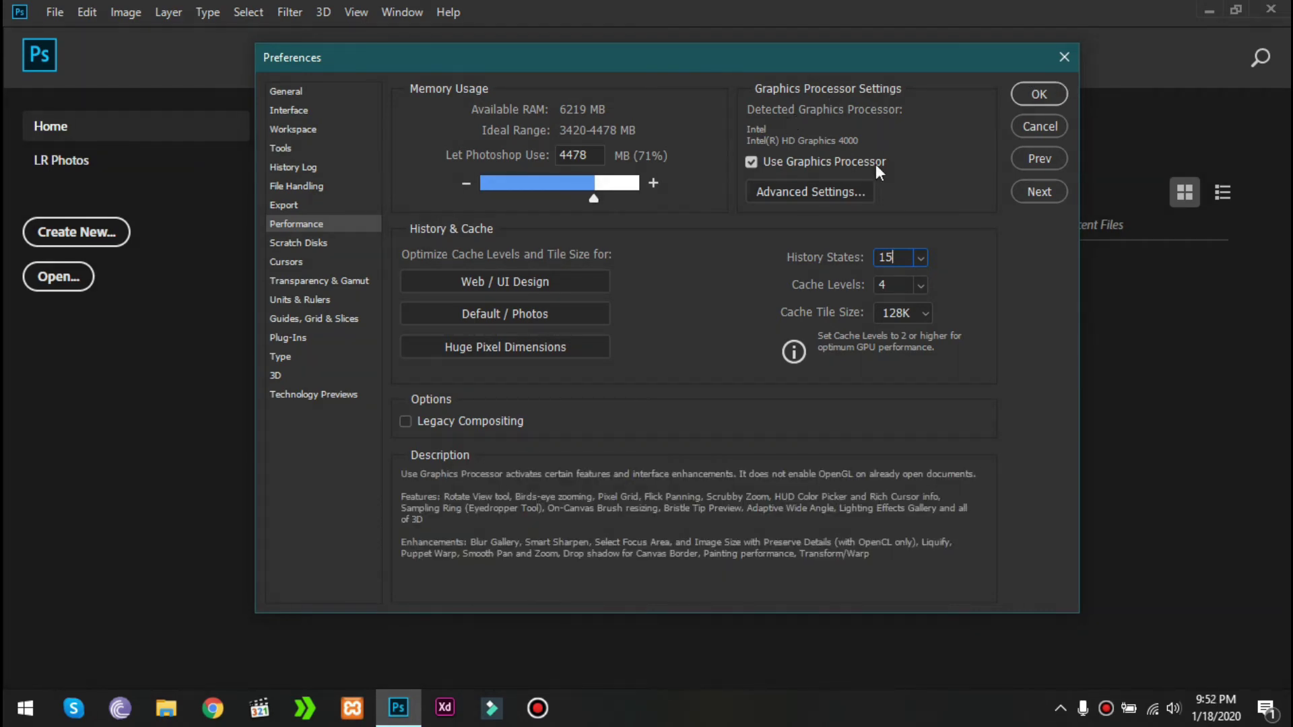
{"action": "left_click", "coordinate": [767, 163]}
Save the Preferences with OK, minimize Photoshop, and refresh the desktop.
{"action": "left_click", "coordinate": [1040, 95]}
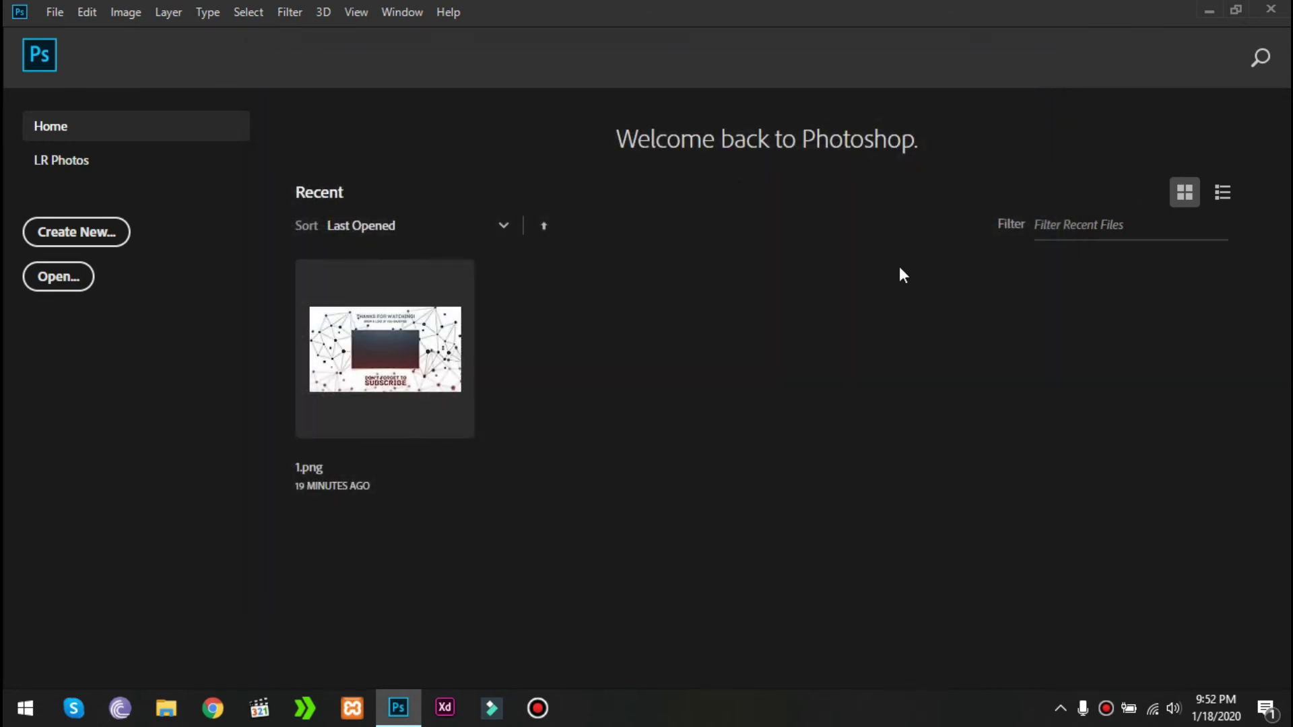
{"action": "left_click", "coordinate": [1207, 10]}
{"action": "right_click", "coordinate": [509, 100]}
{"action": "left_click", "coordinate": [599, 155]}
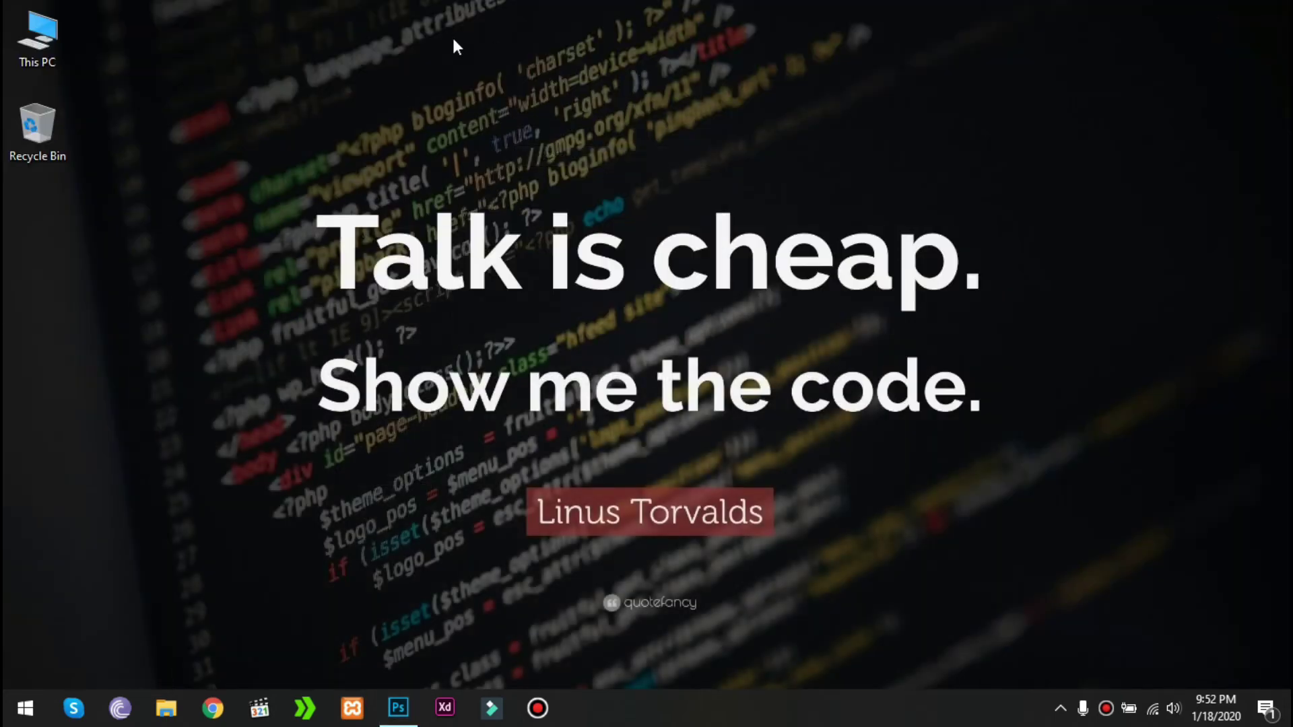
Restore Photoshop briefly, then minimize it again and refresh the desktop.
{"action": "left_click", "coordinate": [398, 708]}
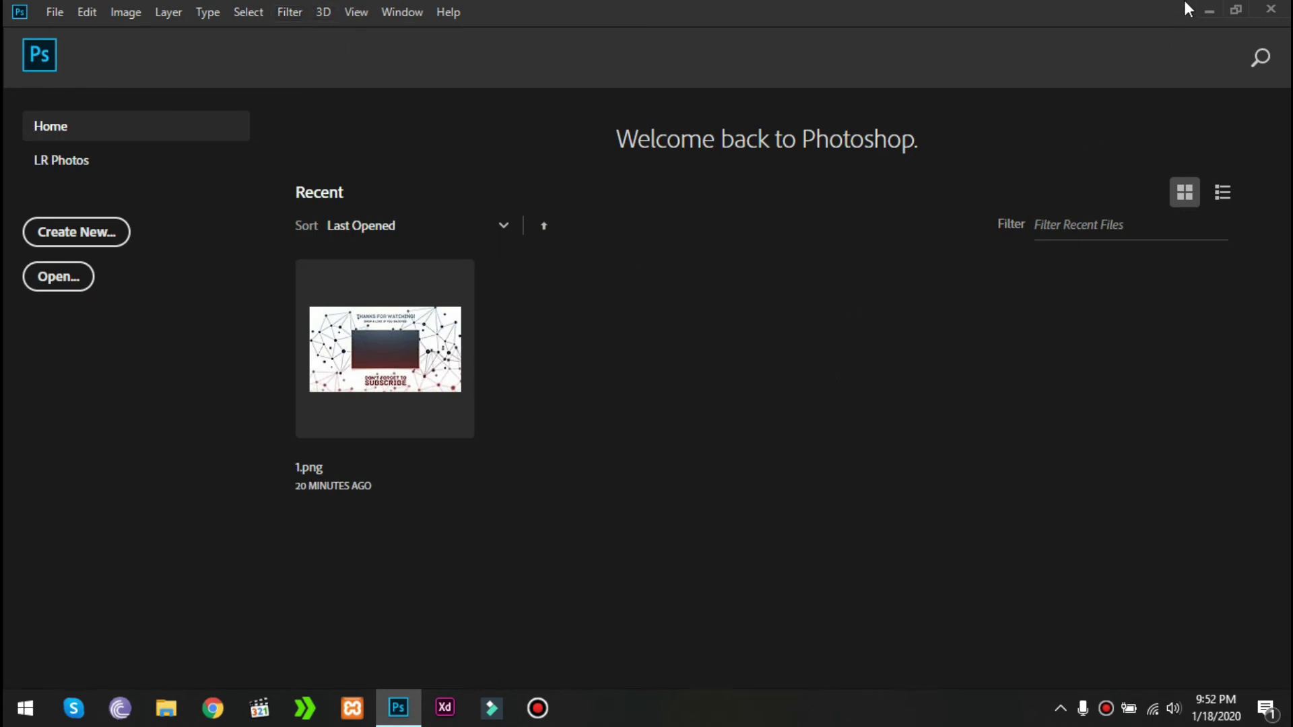
{"action": "left_click", "coordinate": [1217, 4]}
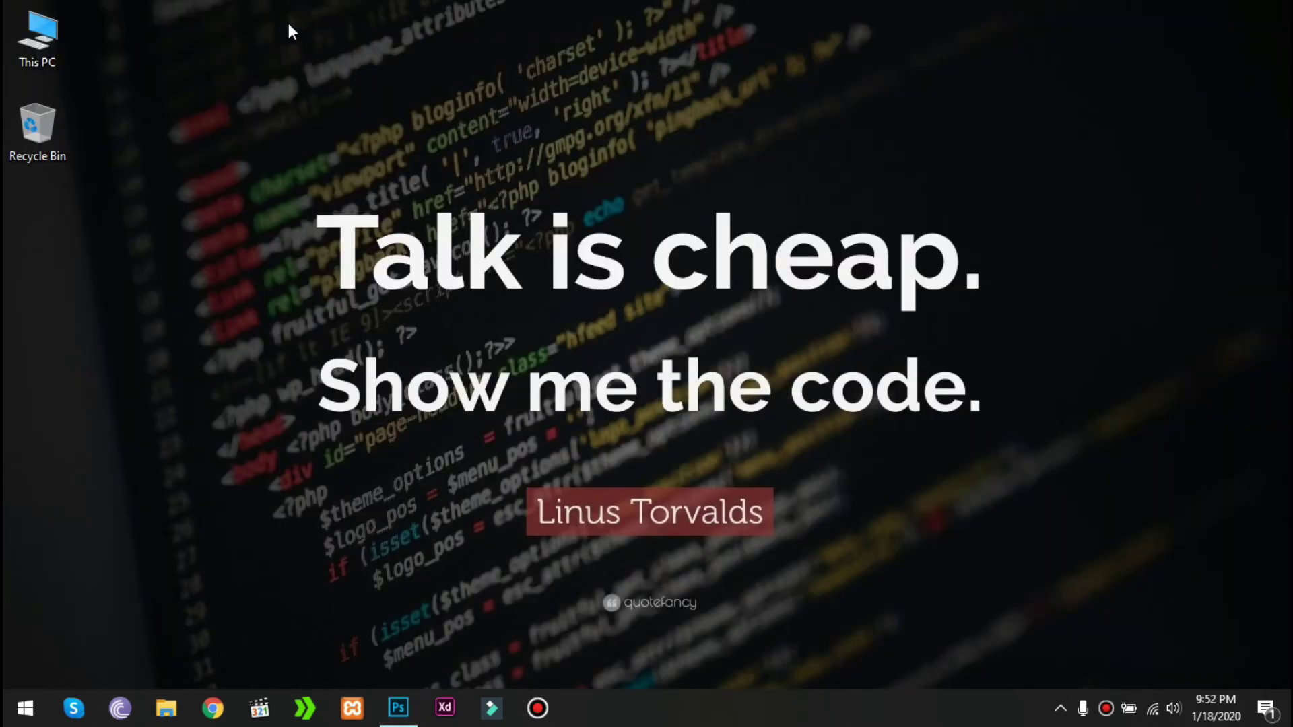
{"action": "right_click", "coordinate": [288, 30]}
{"action": "left_click", "coordinate": [326, 81]}
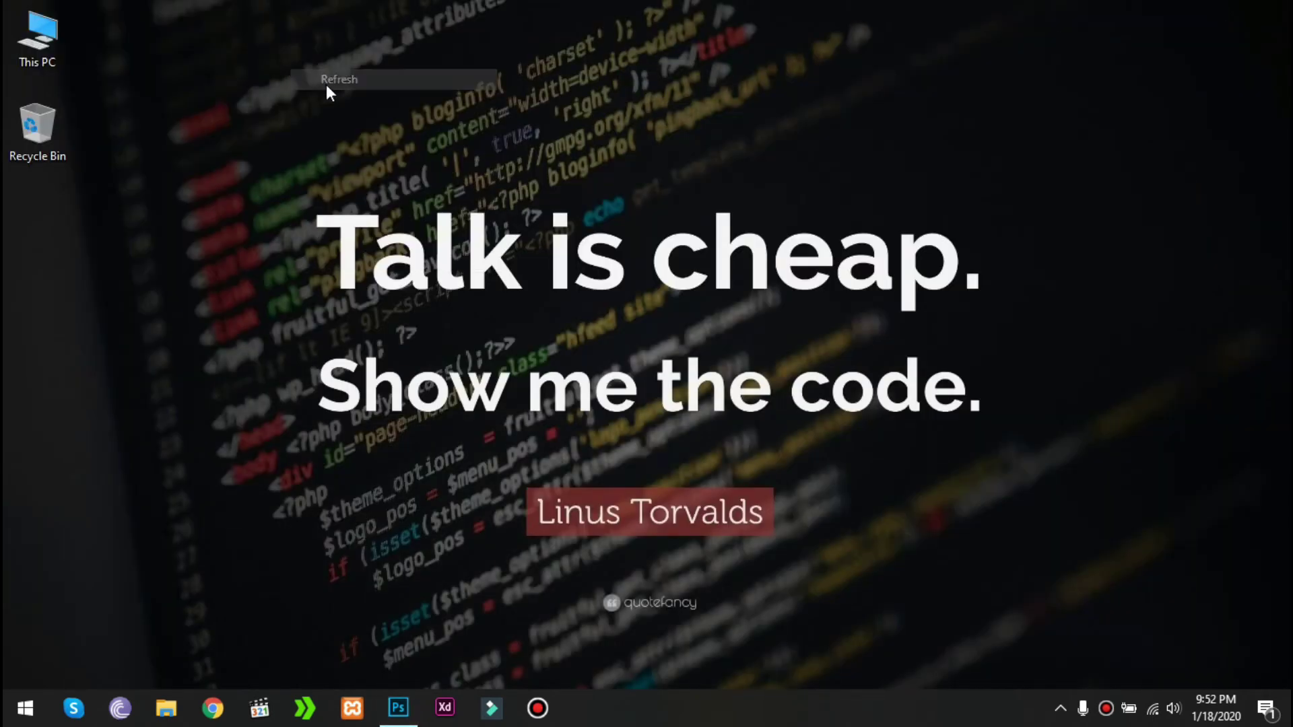
Open Advanced system settings from This PC's Properties and move System Properties aside.
{"action": "right_click", "coordinate": [35, 34]}
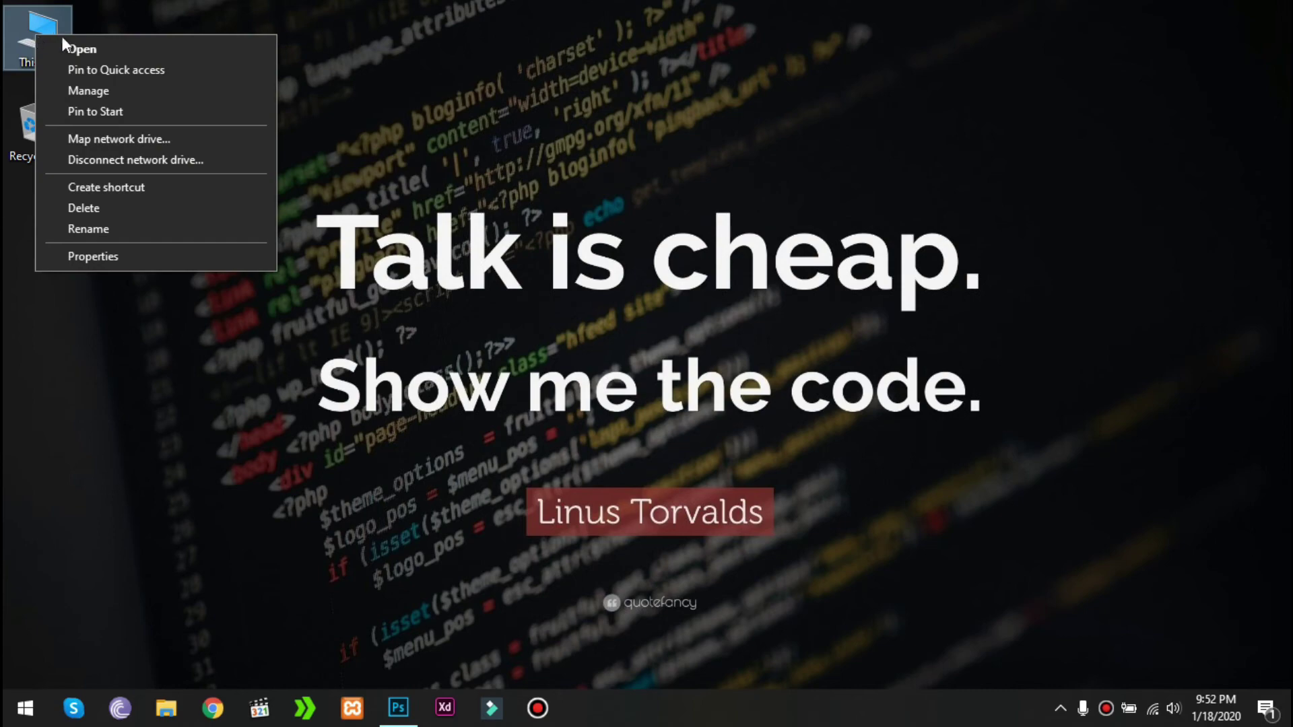
{"action": "left_click", "coordinate": [185, 257]}
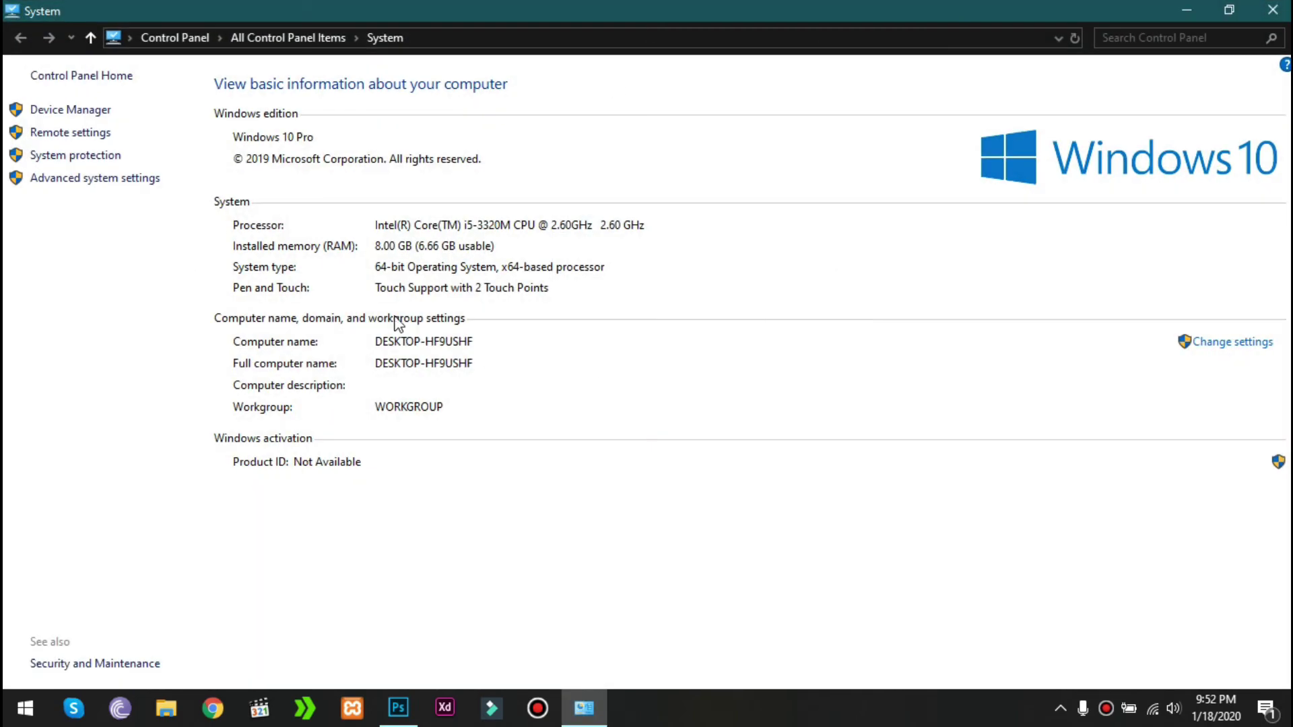
{"action": "left_click", "coordinate": [101, 180]}
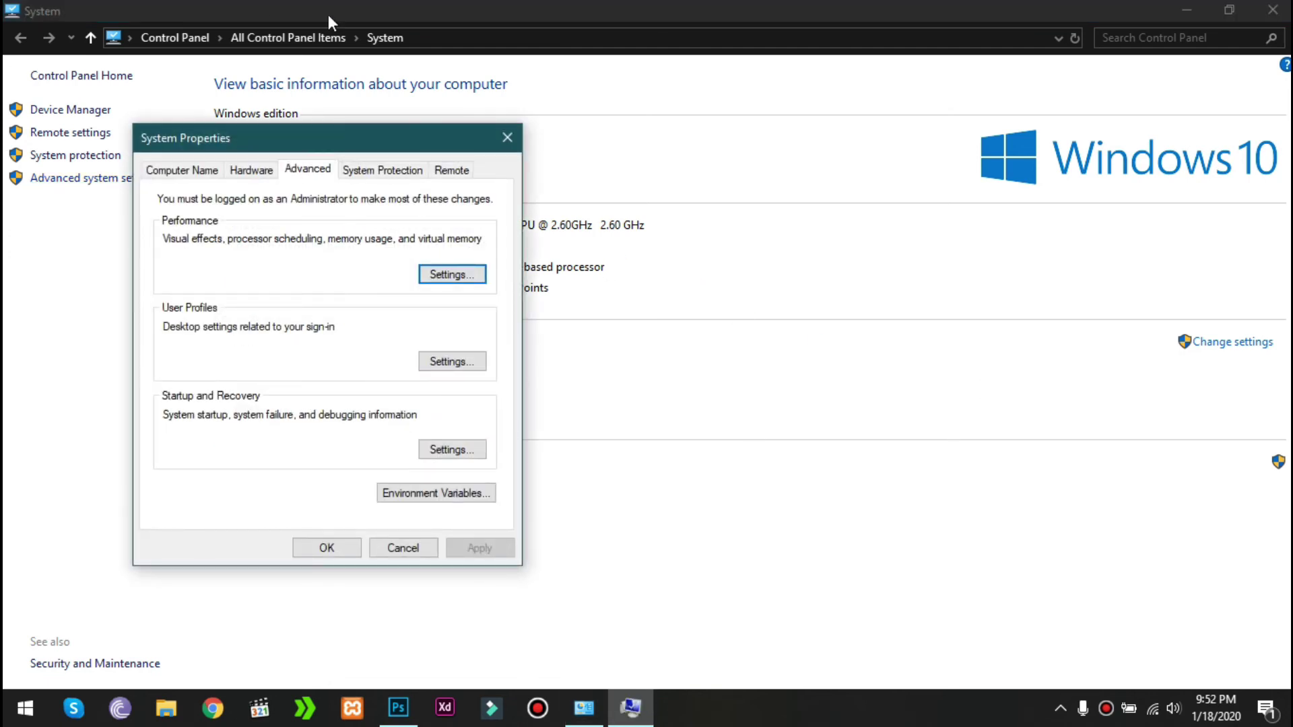
{"action": "left_click_drag", "start_coordinate": [278, 137], "coordinate": [399, 112]}
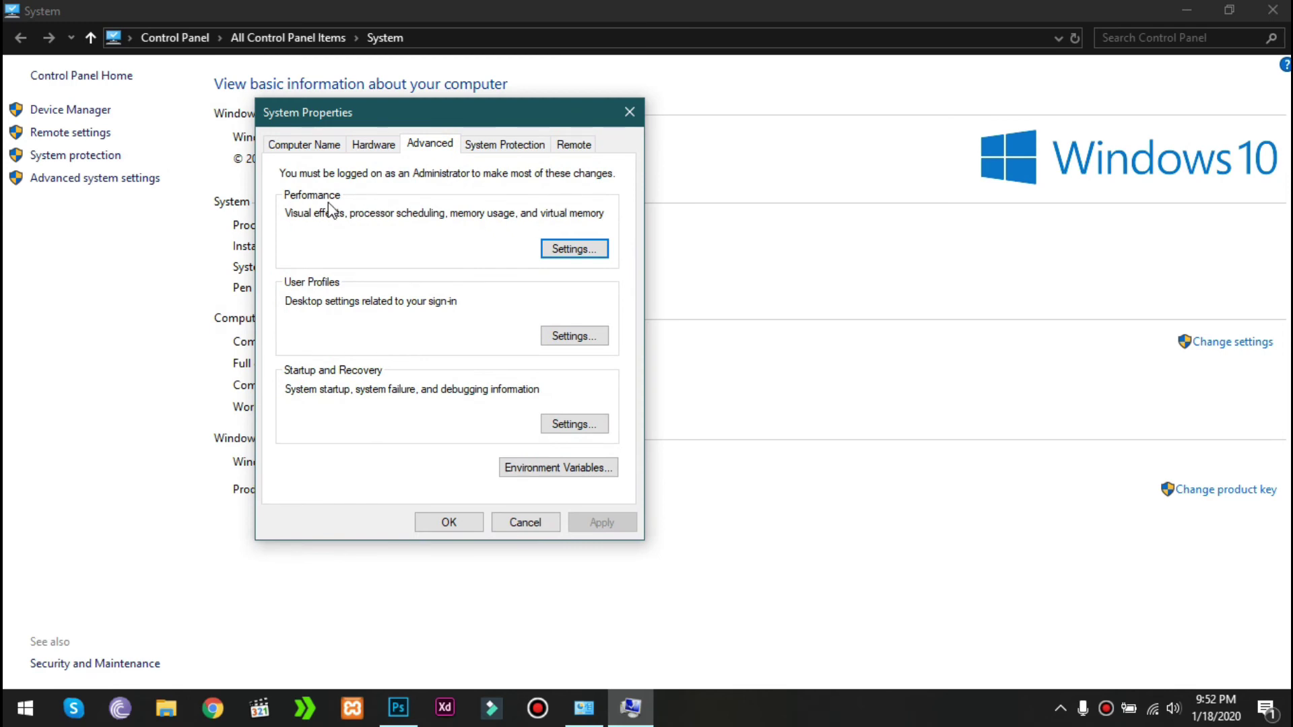
Apply 'Adjust for best performance' in the Windows Performance Options visual effects.
{"action": "left_click", "coordinate": [574, 249]}
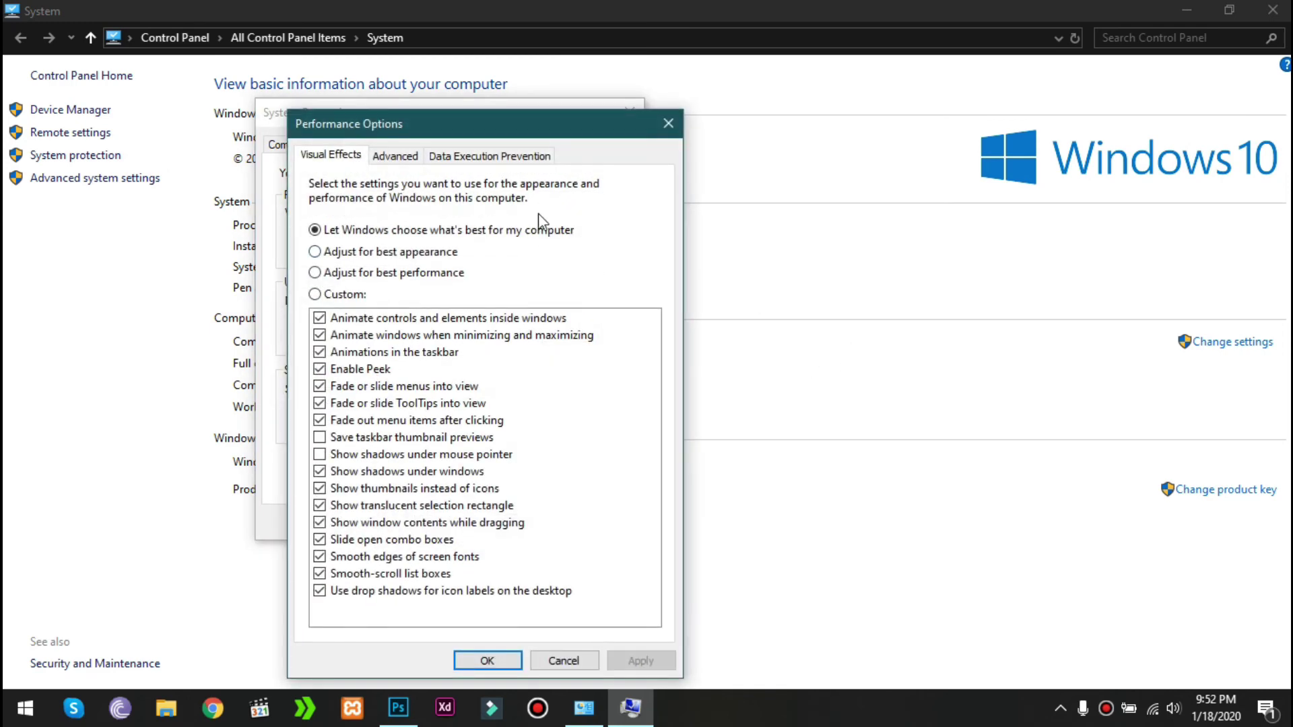
{"action": "left_click_drag", "start_coordinate": [452, 124], "coordinate": [447, 73]}
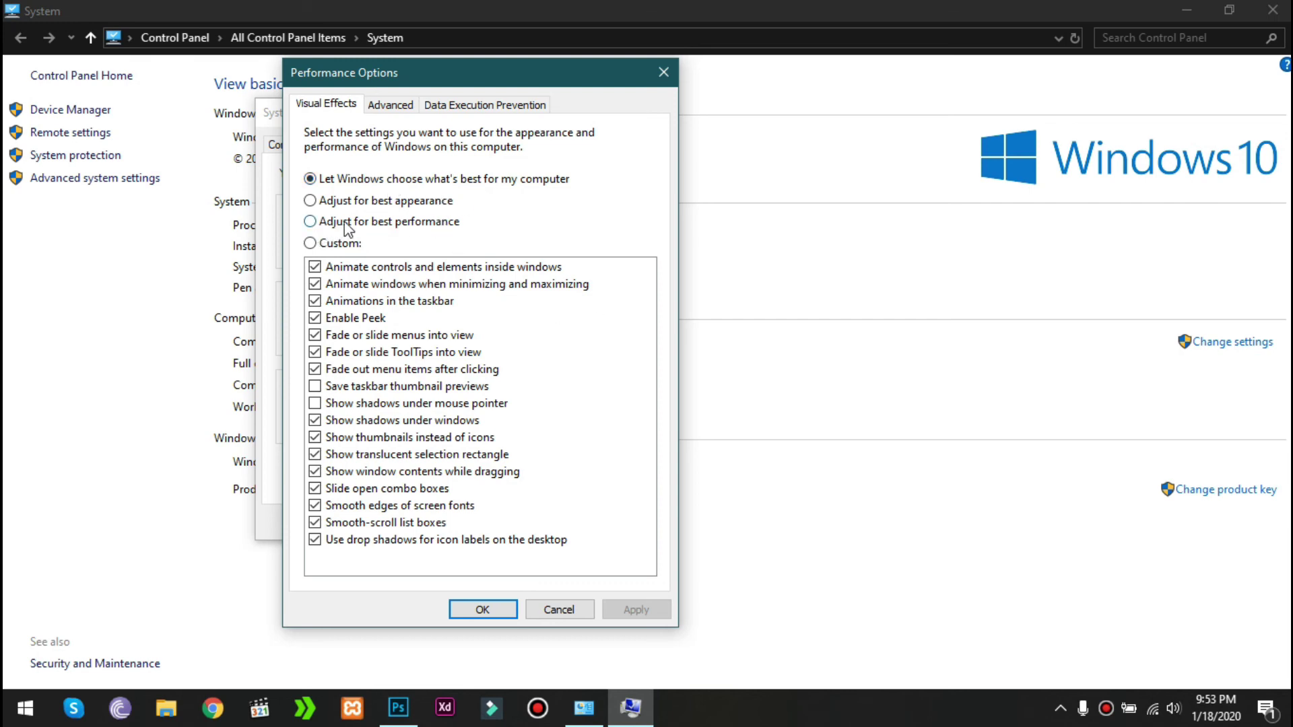
{"action": "left_click", "coordinate": [311, 222]}
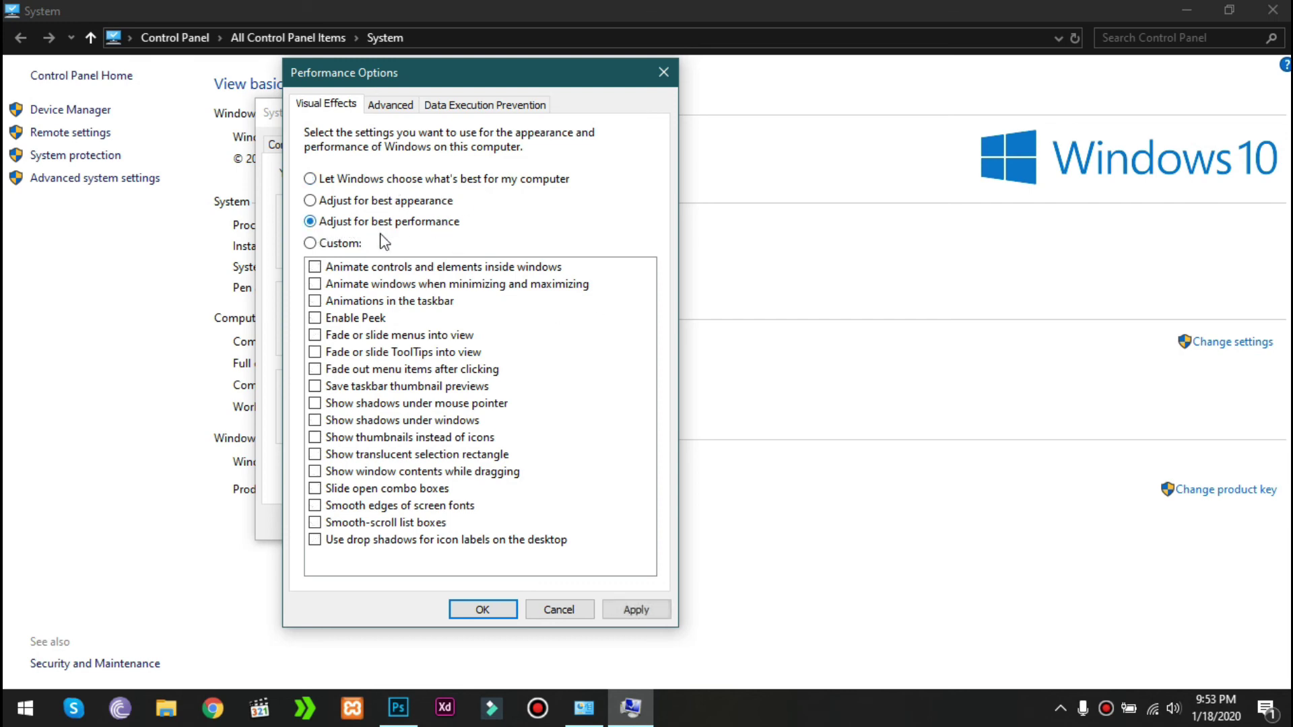
{"action": "left_click", "coordinate": [636, 610]}
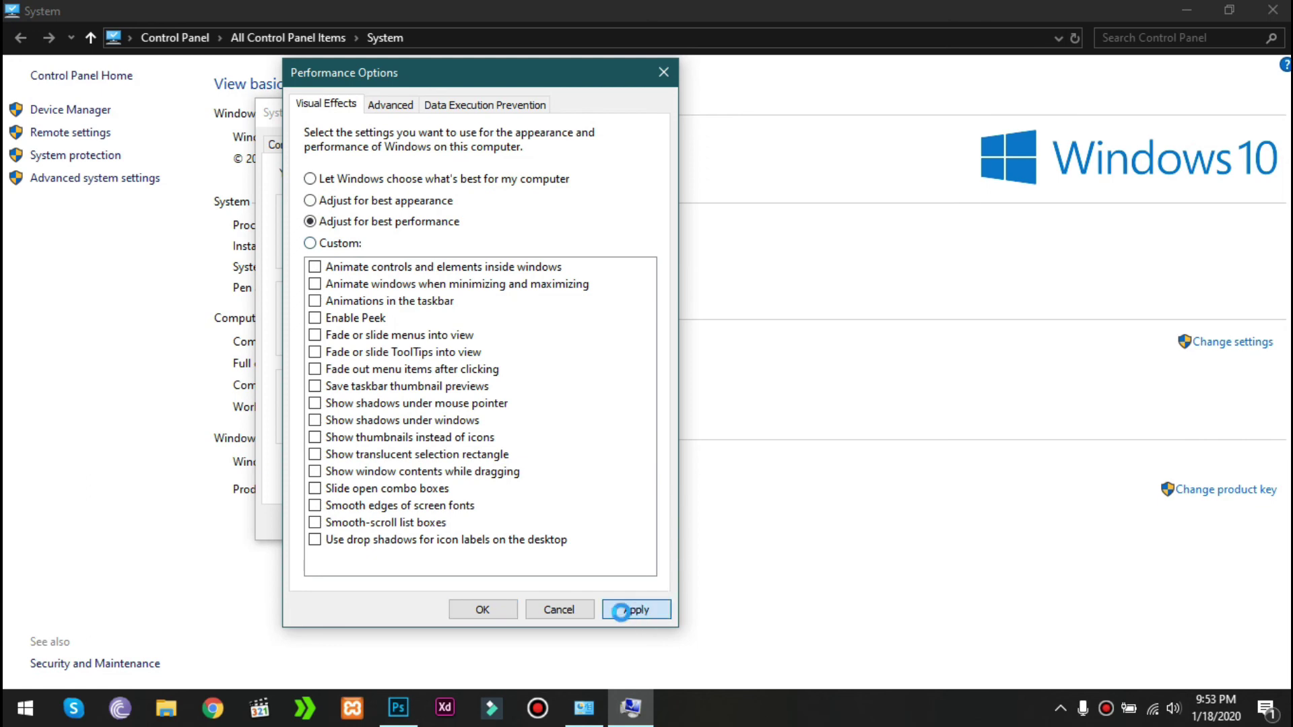
{"action": "left_click", "coordinate": [470, 612]}
Close System Properties and the System window, refresh the desktop, and bring Photoshop forward.
{"action": "left_click", "coordinate": [448, 523]}
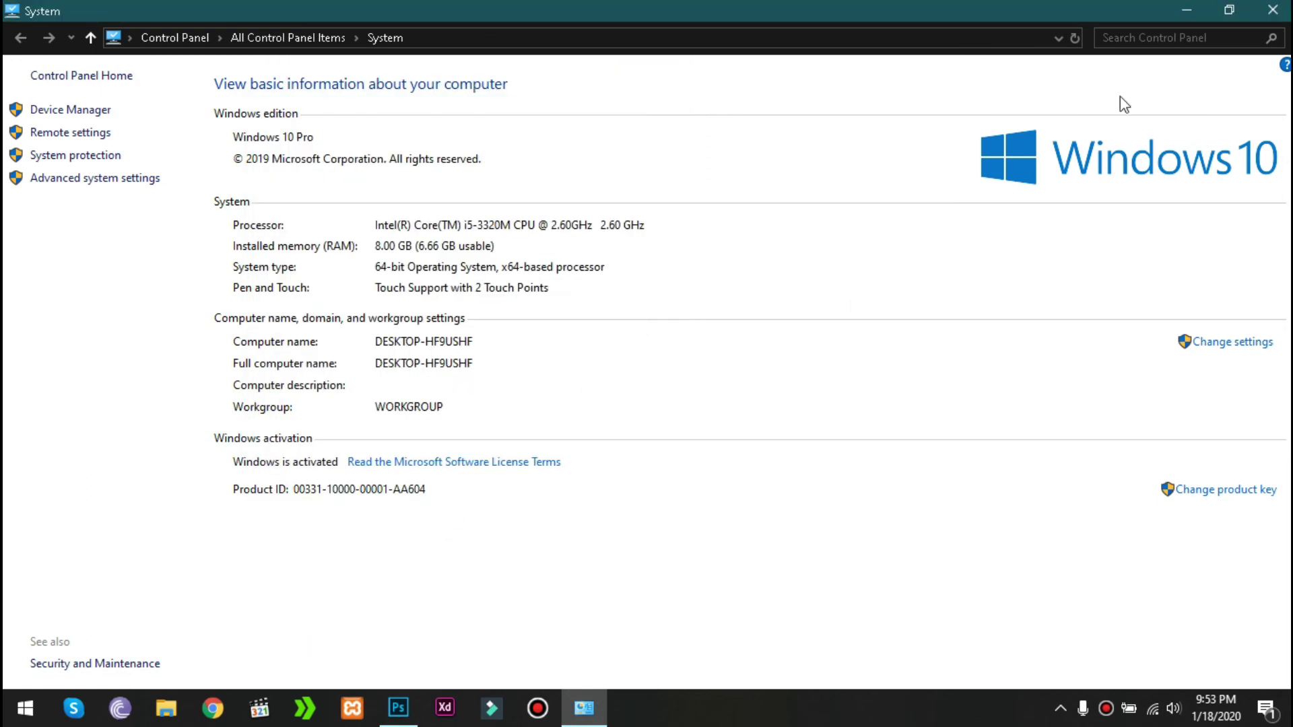
{"action": "left_click", "coordinate": [1273, 9]}
{"action": "right_click", "coordinate": [765, 167]}
{"action": "left_click", "coordinate": [301, 147]}
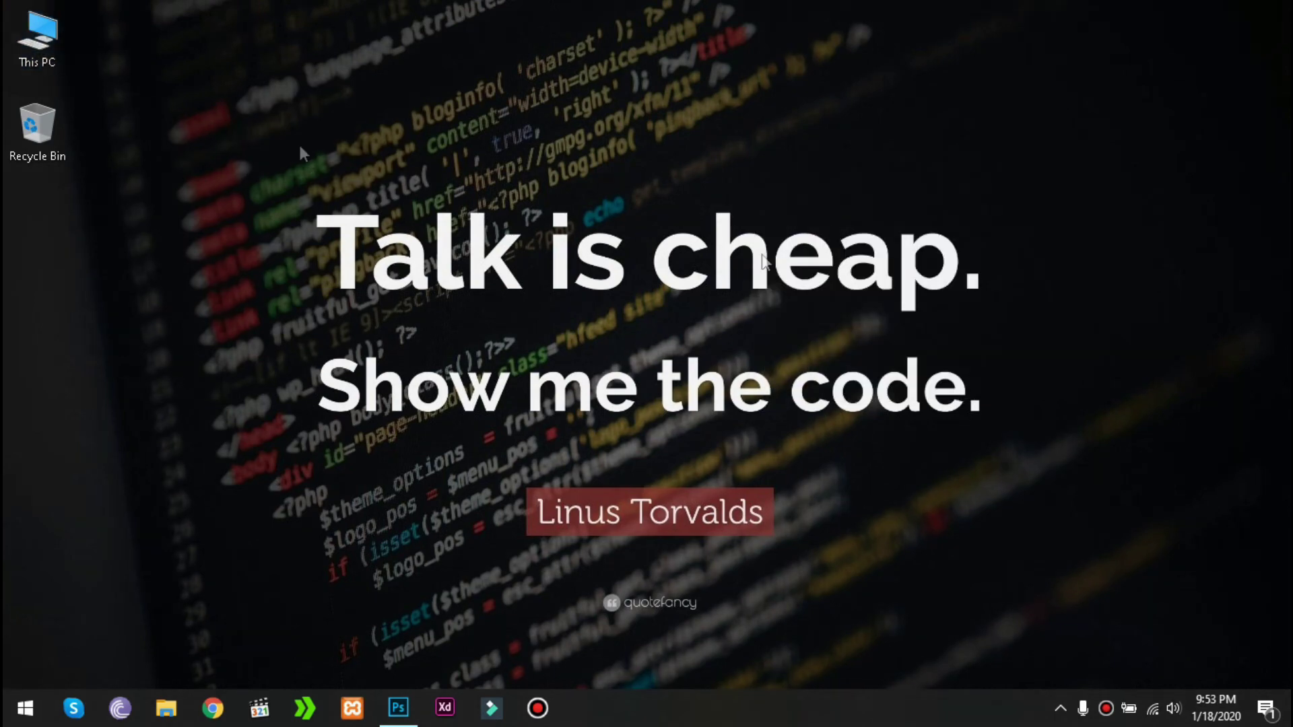
{"action": "left_click_drag", "start_coordinate": [301, 145], "coordinate": [1019, 498]}
{"action": "left_click", "coordinate": [411, 694]}
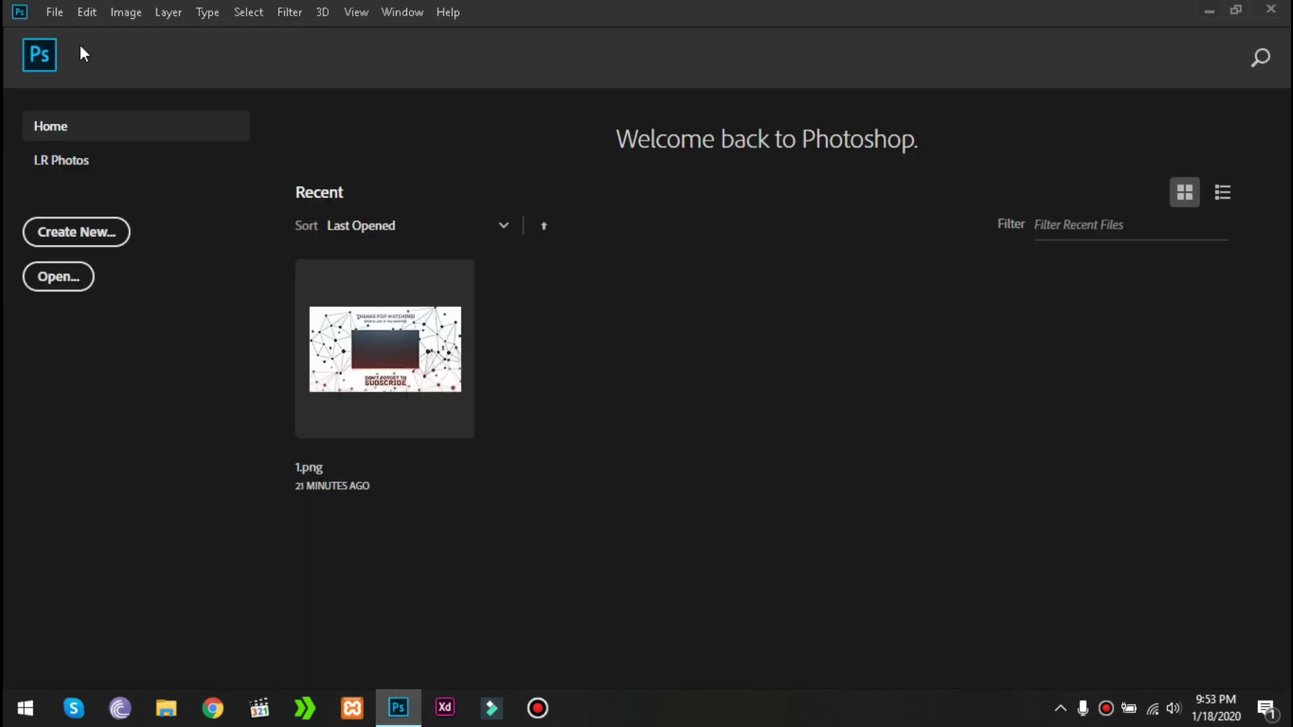